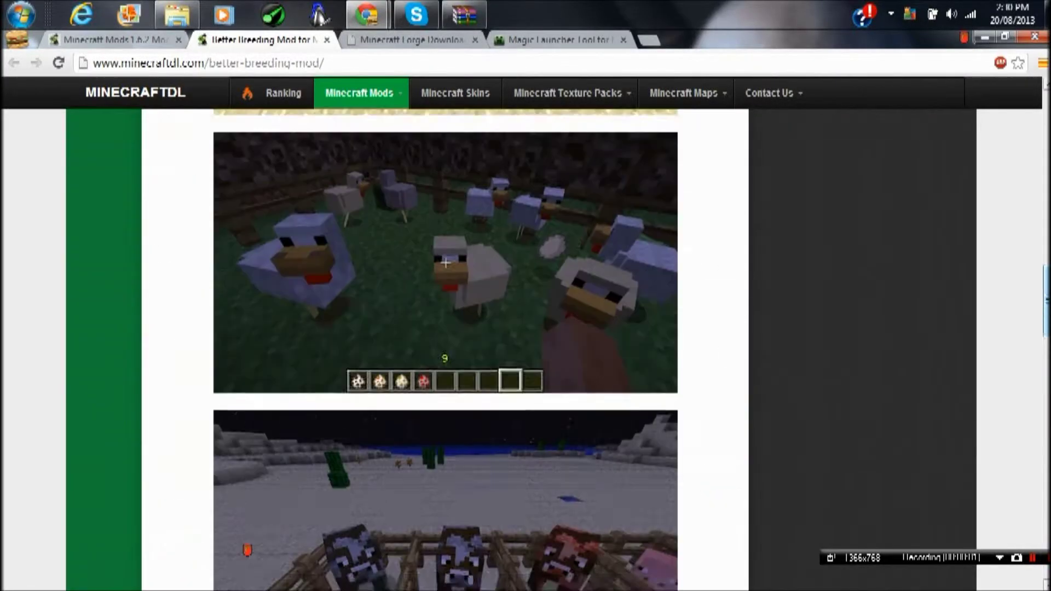
Read through the Better Breeding Mod page, from its description and screenshots to the installation instructions and download links.
scroll(525, 350, "up", 3)
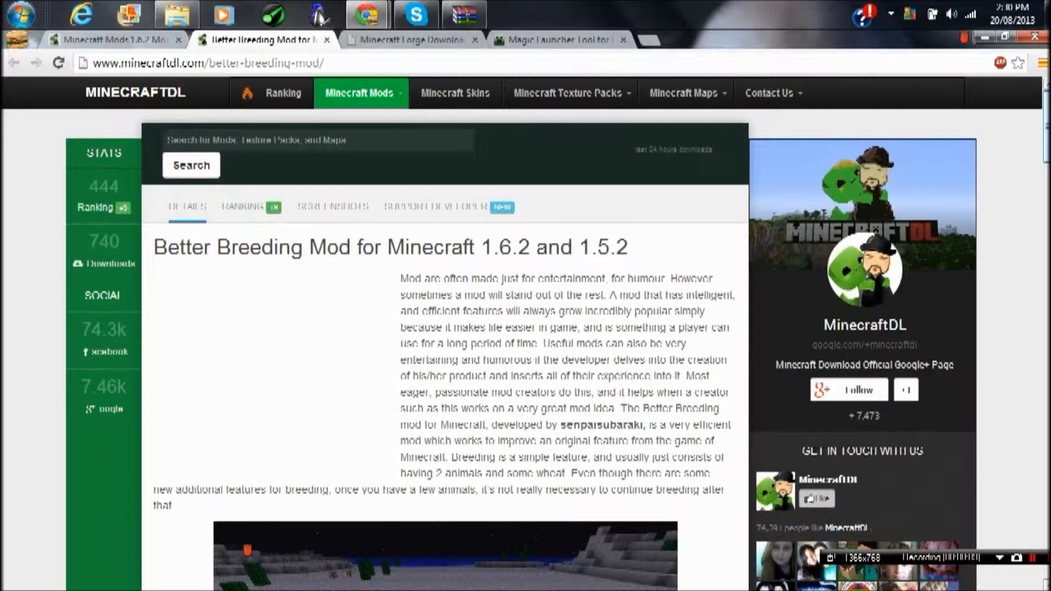
scroll(526, 351, "down", 1)
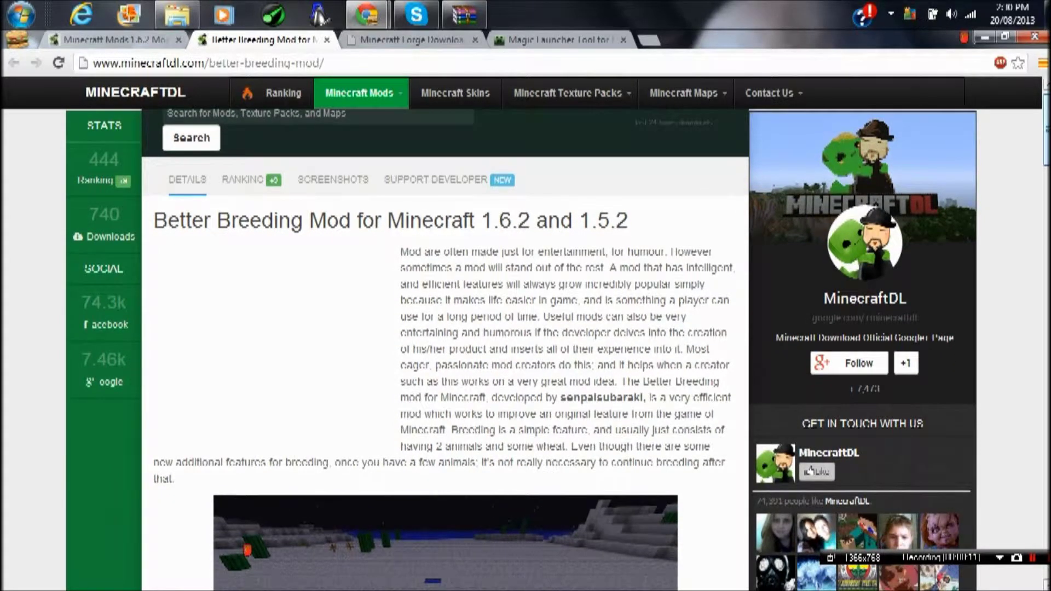
scroll(296, 109, "down", 2)
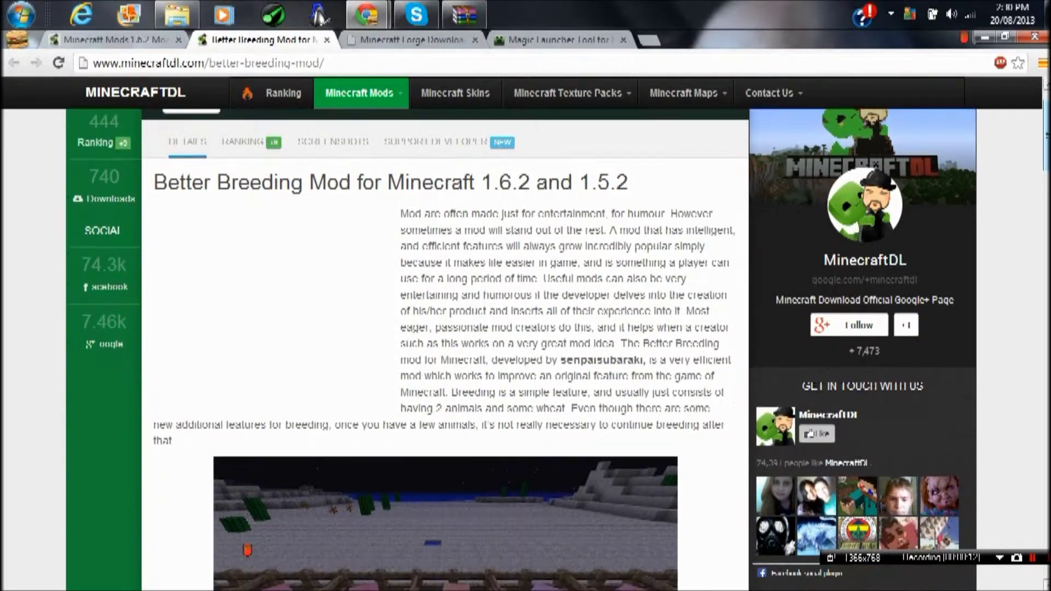
scroll(296, 109, "down", 2)
scroll(296, 109, "down", 7)
scroll(525, 350, "down", 10)
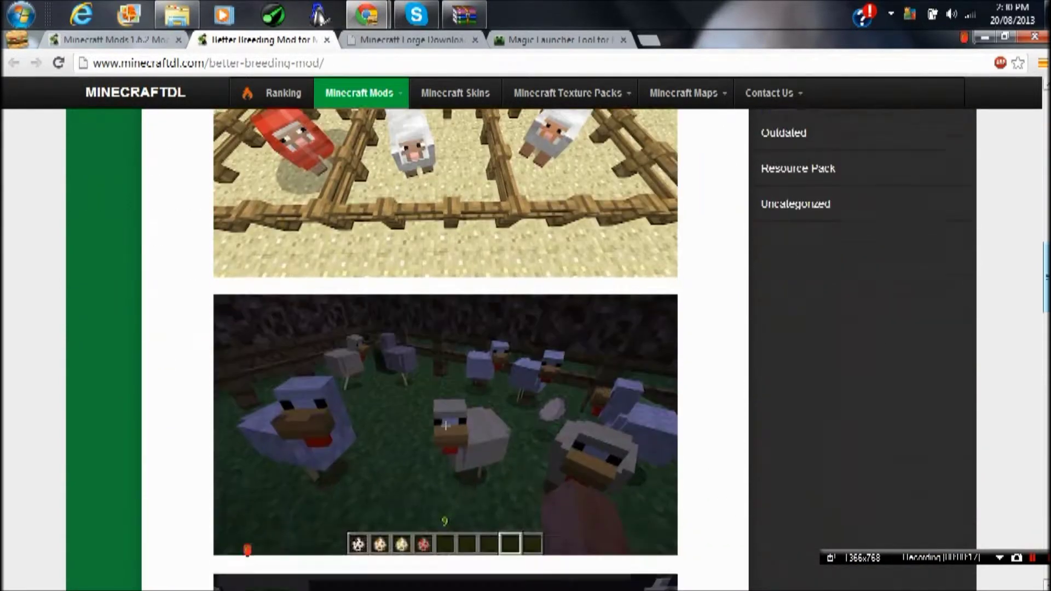
scroll(247, 550, "down", 6)
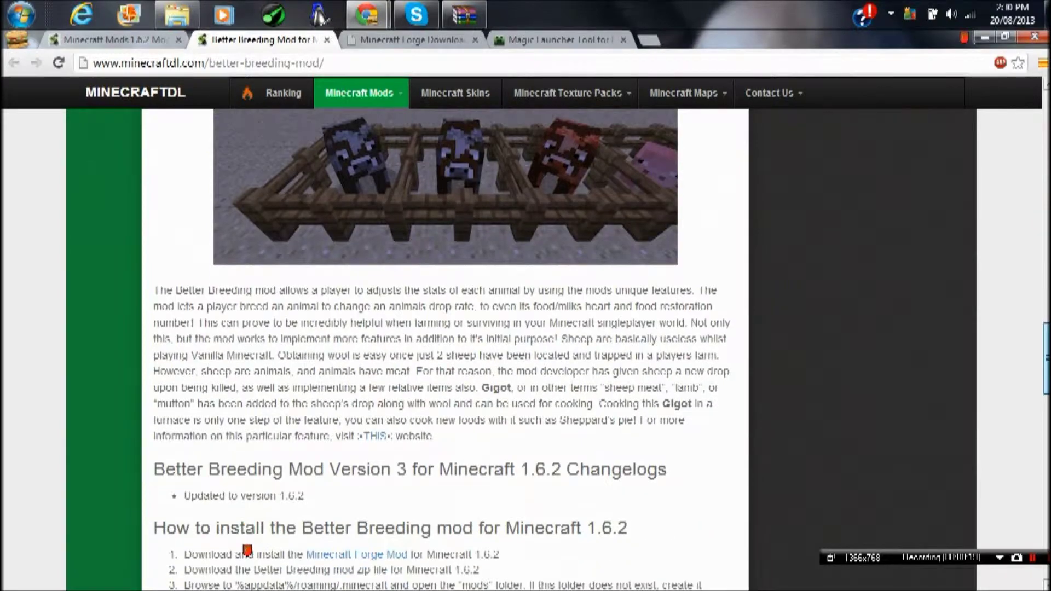
scroll(247, 550, "down", 5)
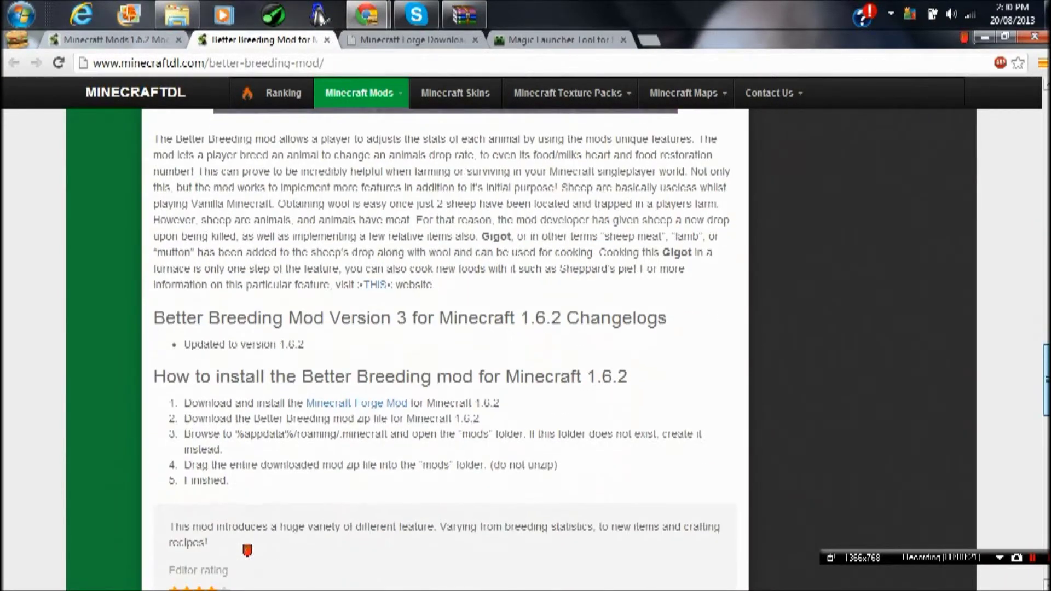
scroll(248, 550, "down", 2)
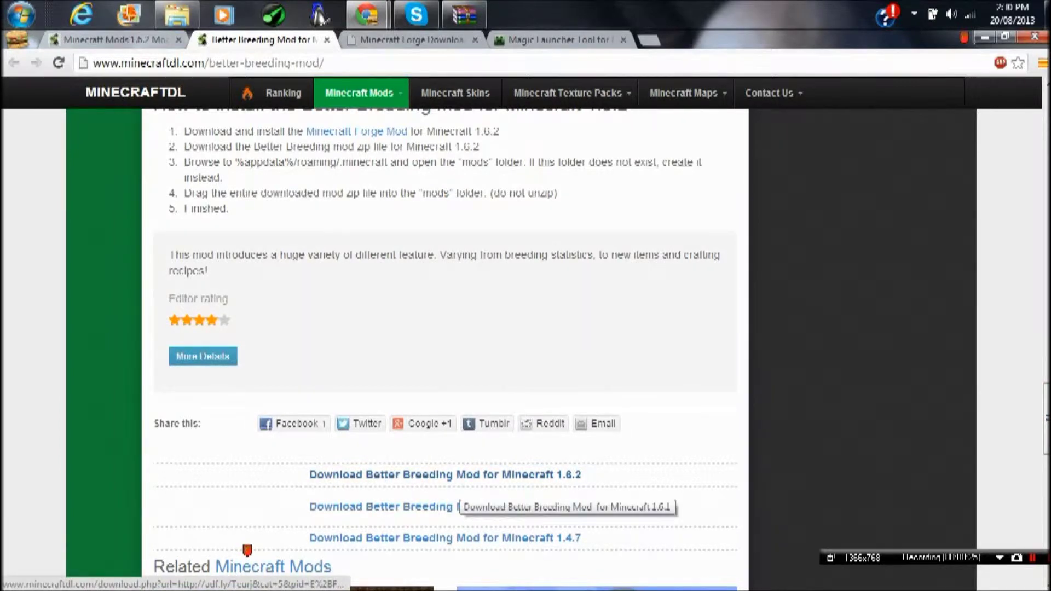
Download BetterBreeds 1.6.2 v3.0.zip from MediaFire through the mod page's Minecraft 1.6.2 download link.
right_click(461, 477)
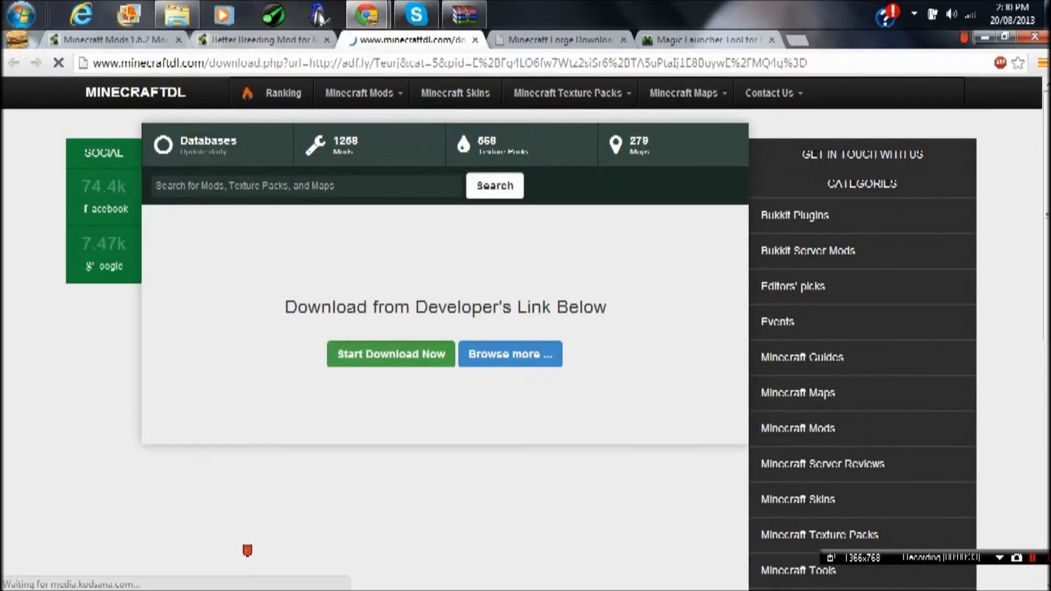
left_click(391, 354)
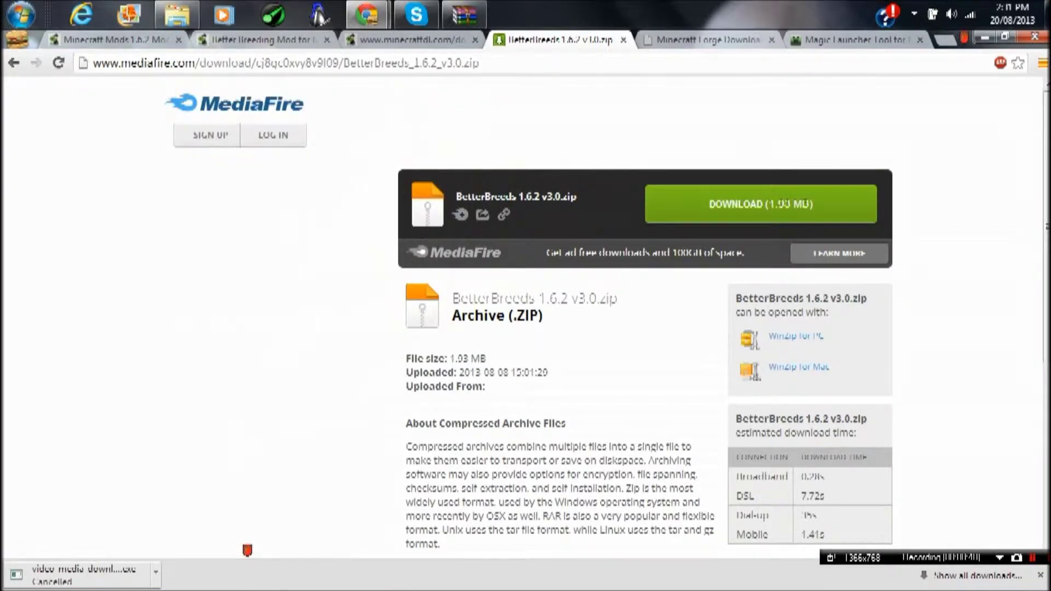
left_click(1040, 574)
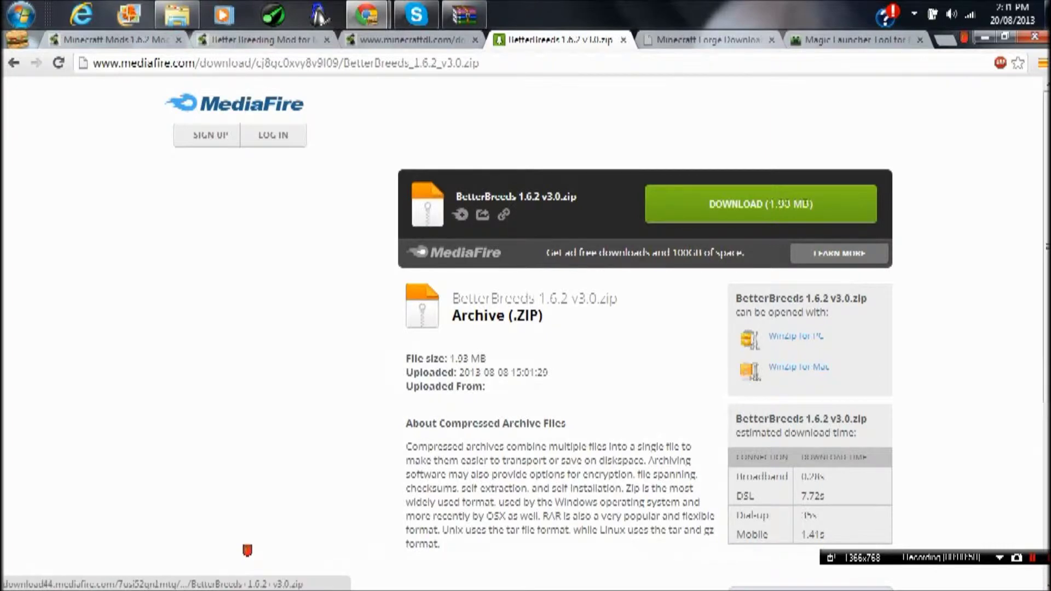
left_click(760, 204)
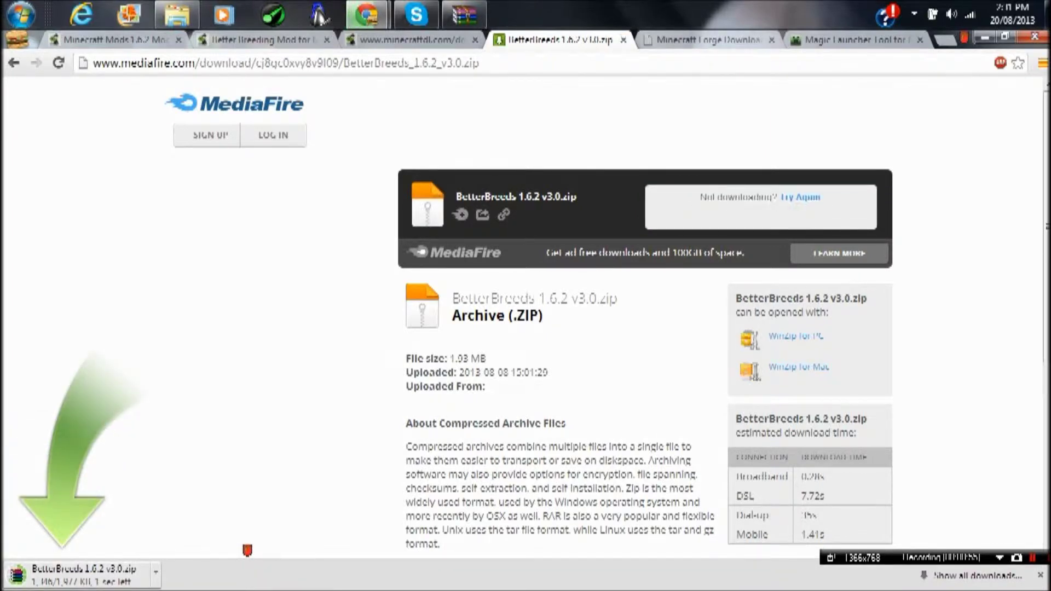
View the Minecraft Forge downloads page and the Magic Launcher page with its Windows, Mac and Linux download links.
left_click(665, 40)
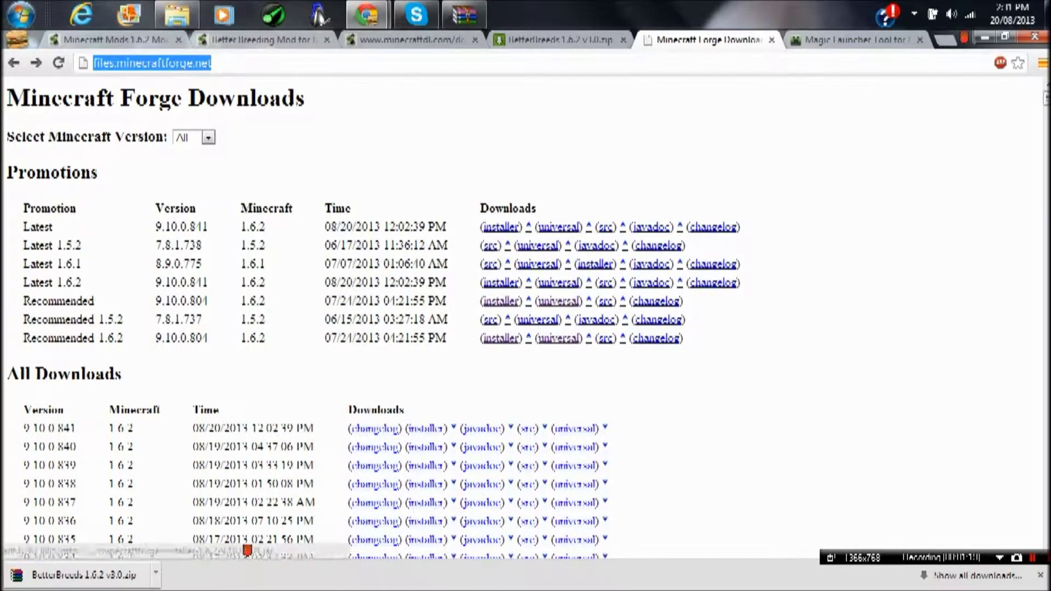
key("ctrl+Tab")
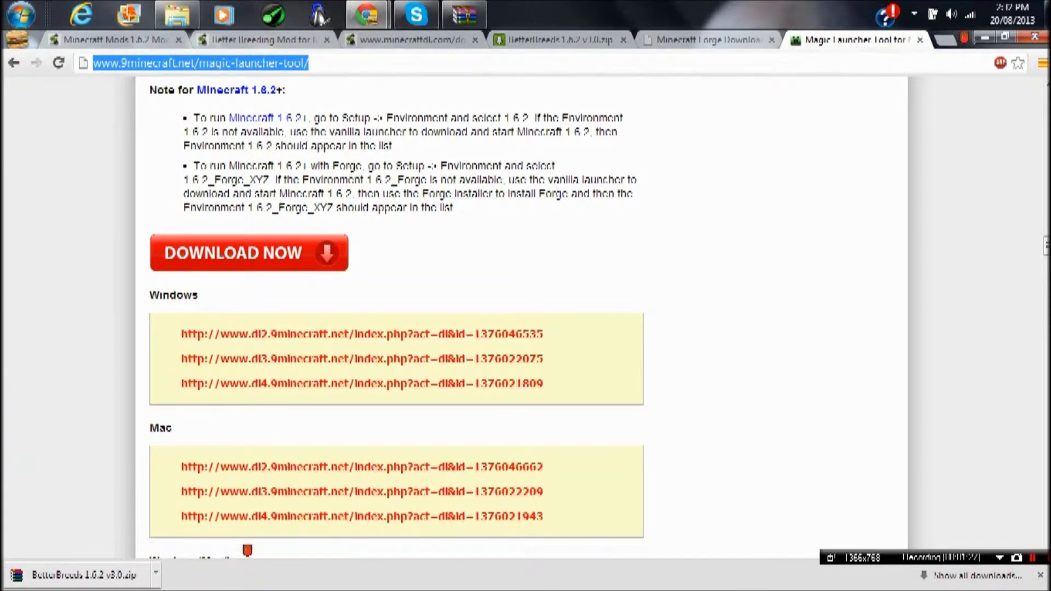
left_click(1045, 245)
scroll(247, 550, "down", 2)
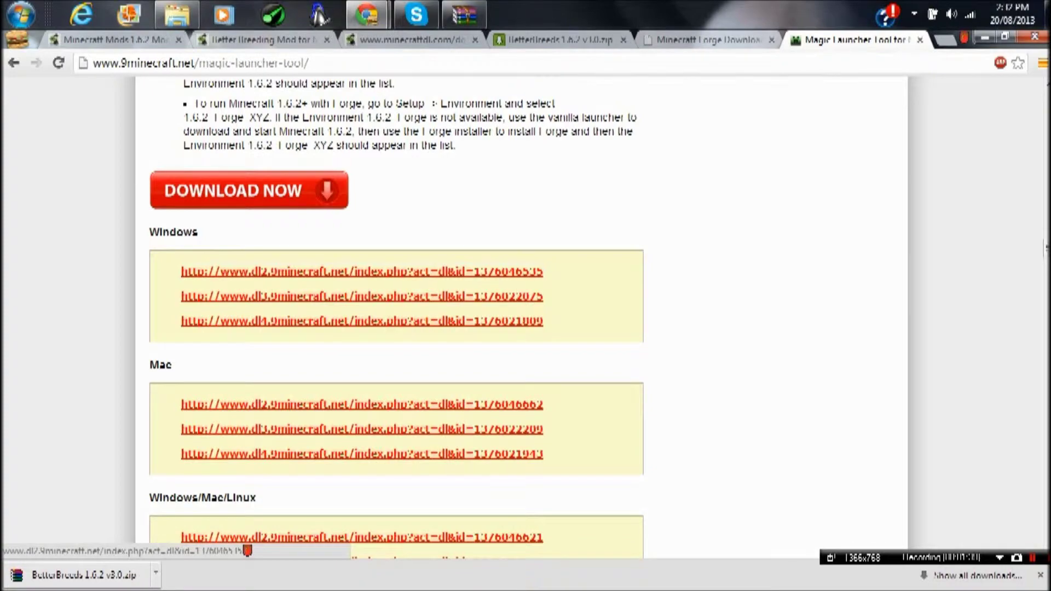
scroll(248, 550, "down", 10)
scroll(247, 550, "up", 15)
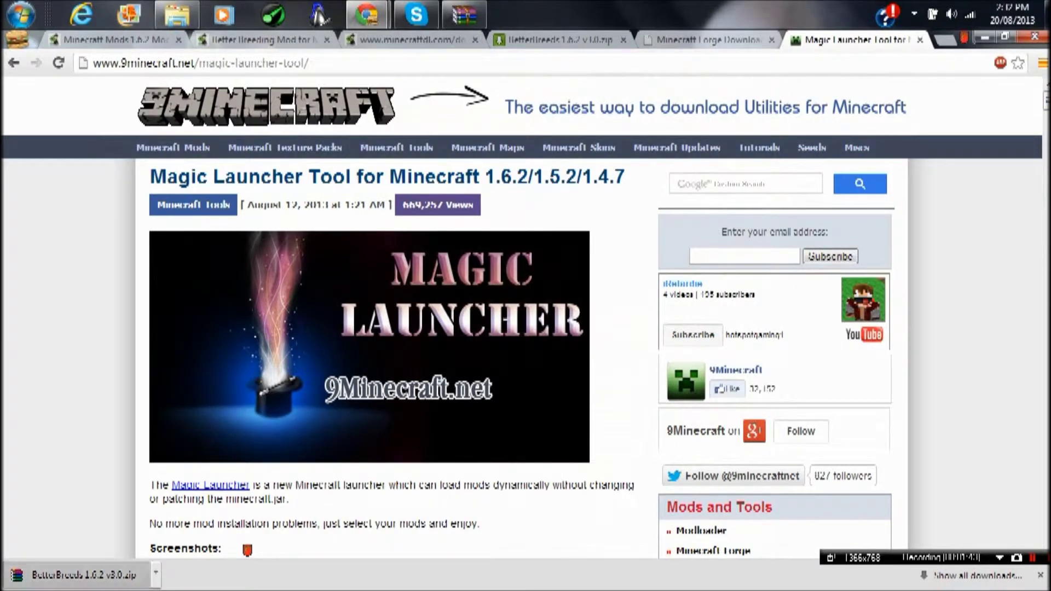
Show the desktop and run the Minecraft Forge installer jar there to install the Forge 9.10.0.804 client.
left_click(1047, 6)
left_click_drag(1045, 6, 691, 139)
left_click_drag(724, 60, 666, 141)
left_click(608, 143)
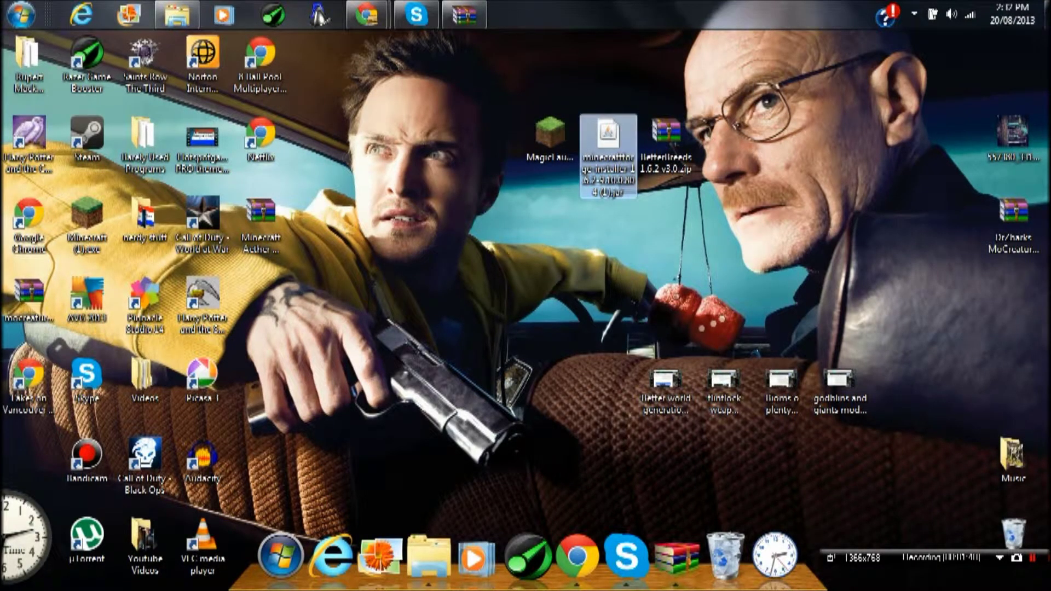
left_click(29, 69)
left_click(608, 142)
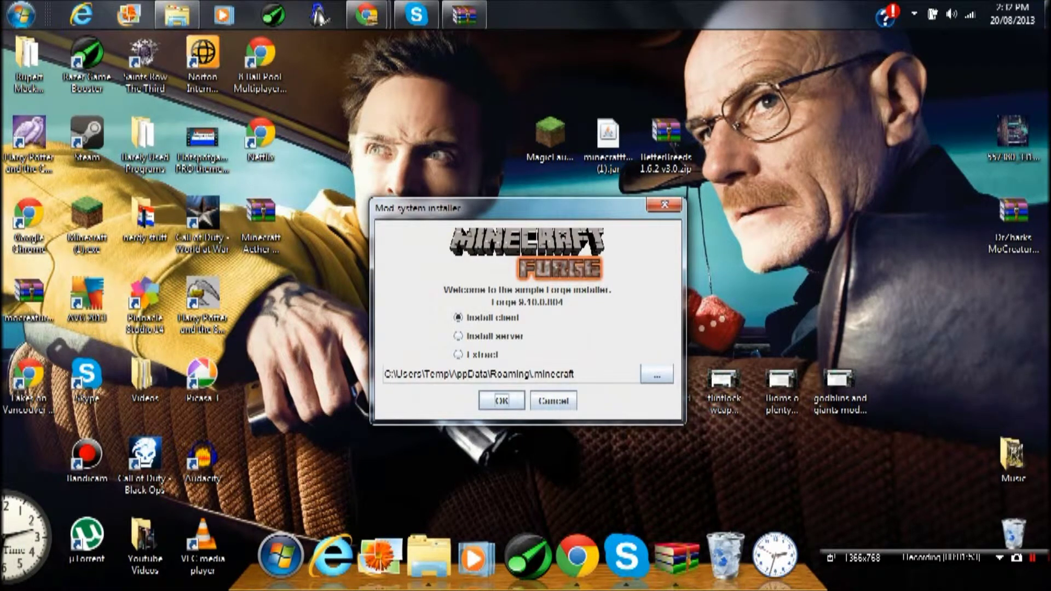
key("Return")
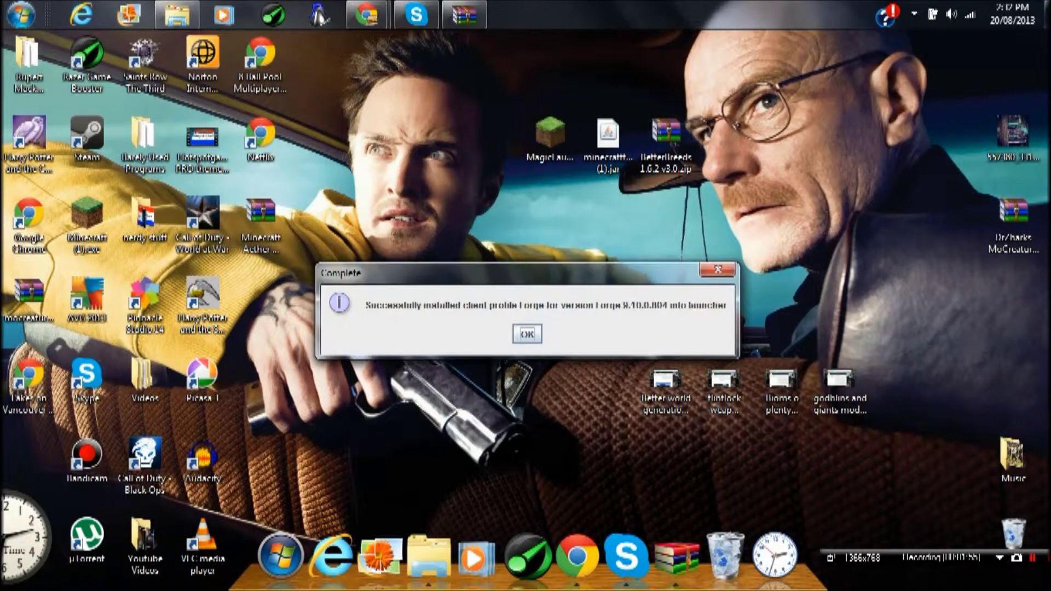
key("Return")
Launch Magic Launcher 1.1.7 from the desktop, allowing it to run, and open its setup for the Default configuration.
double_click(550, 139)
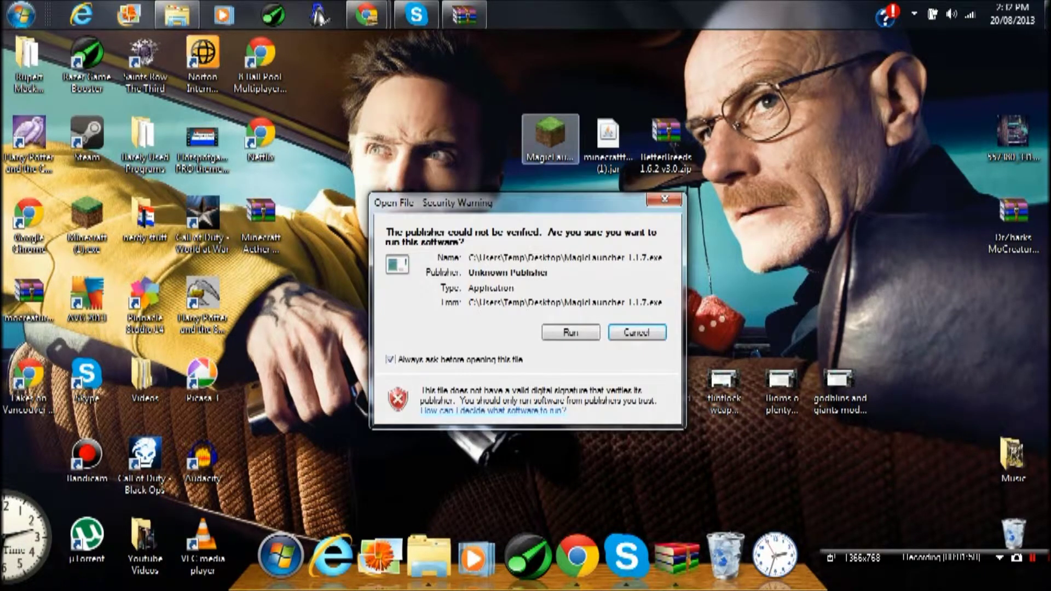
key("Return")
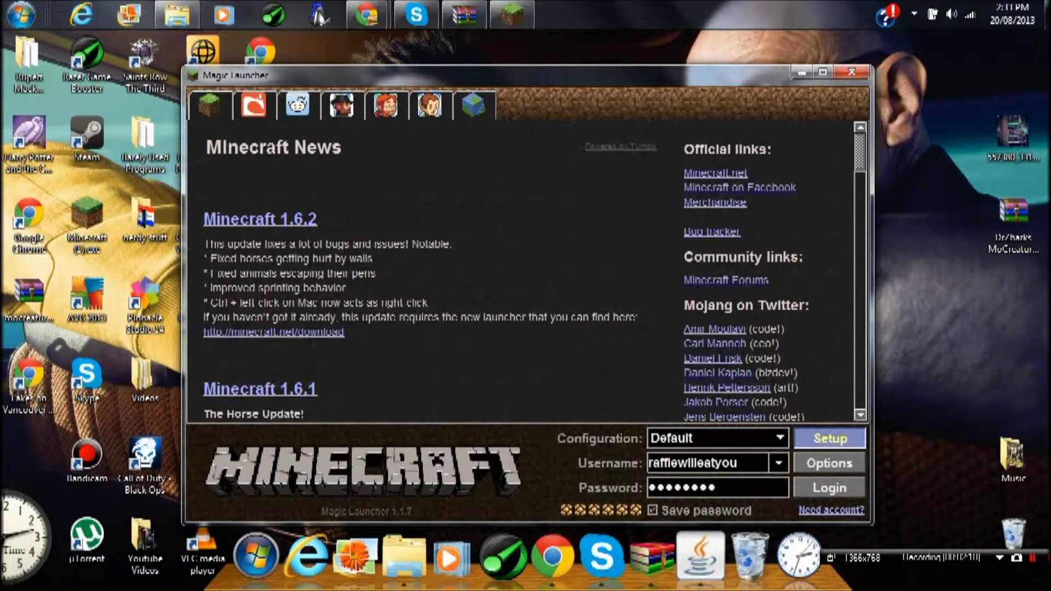
left_click(829, 437)
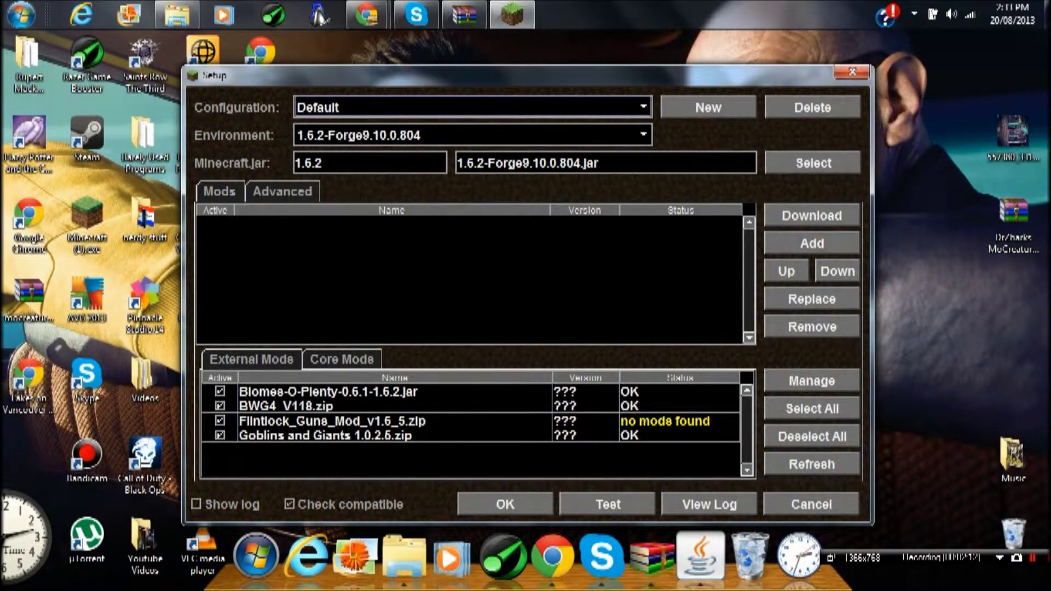
Open the external mods folder from the launcher setup, move BetterBreeds 1.6.2 v3.0.zip into it from the desktop, and close the folder.
left_click_drag(525, 75, 433, 75)
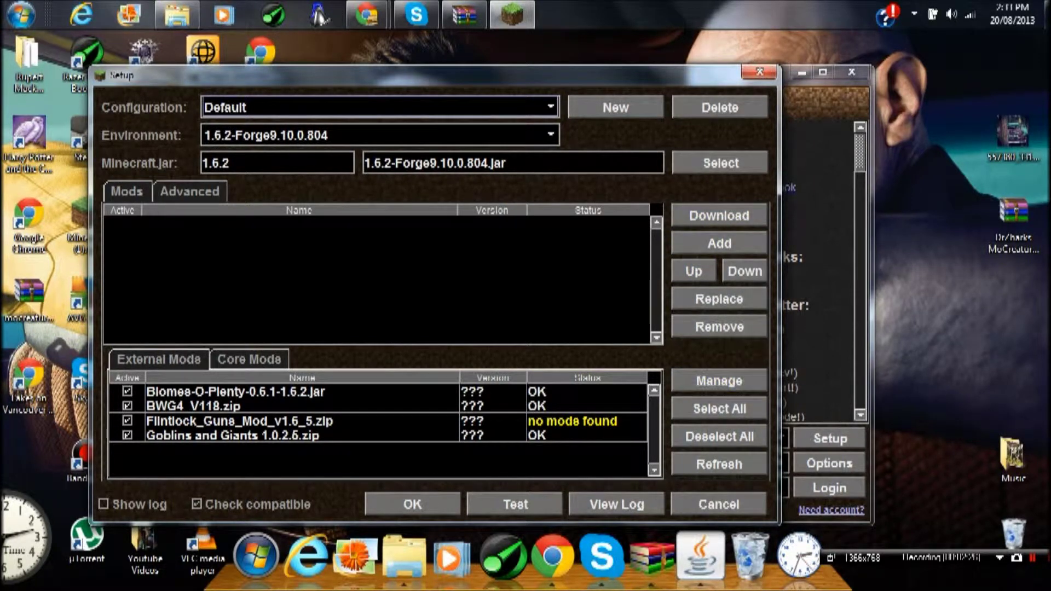
key("Escape")
left_click_drag(789, 76, 511, 108)
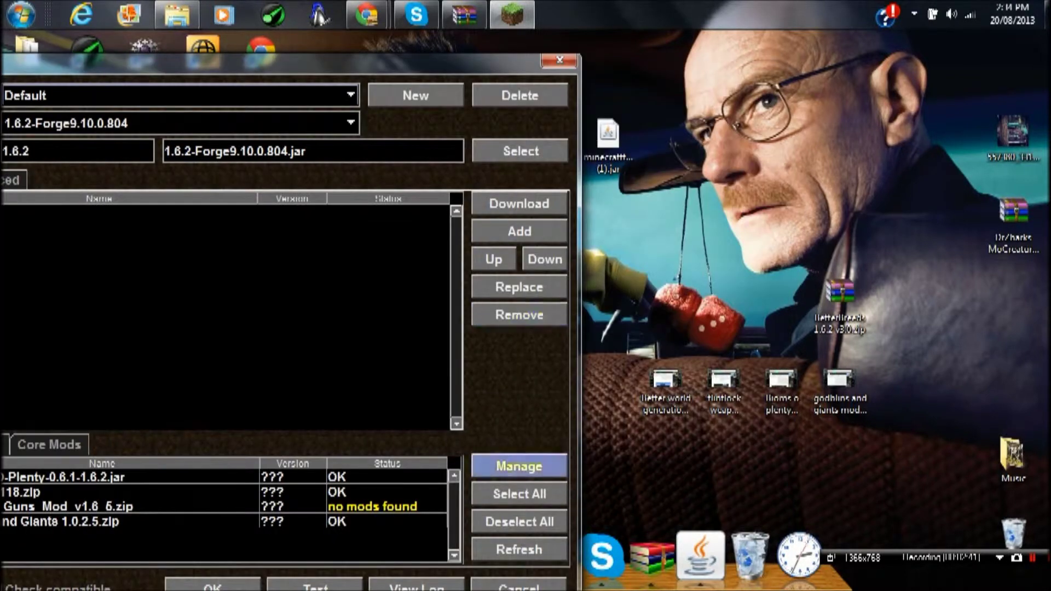
left_click(519, 466)
left_click_drag(481, 98, 6, 287)
left_click_drag(134, 286, 285, 38)
left_click_drag(840, 298, 340, 230)
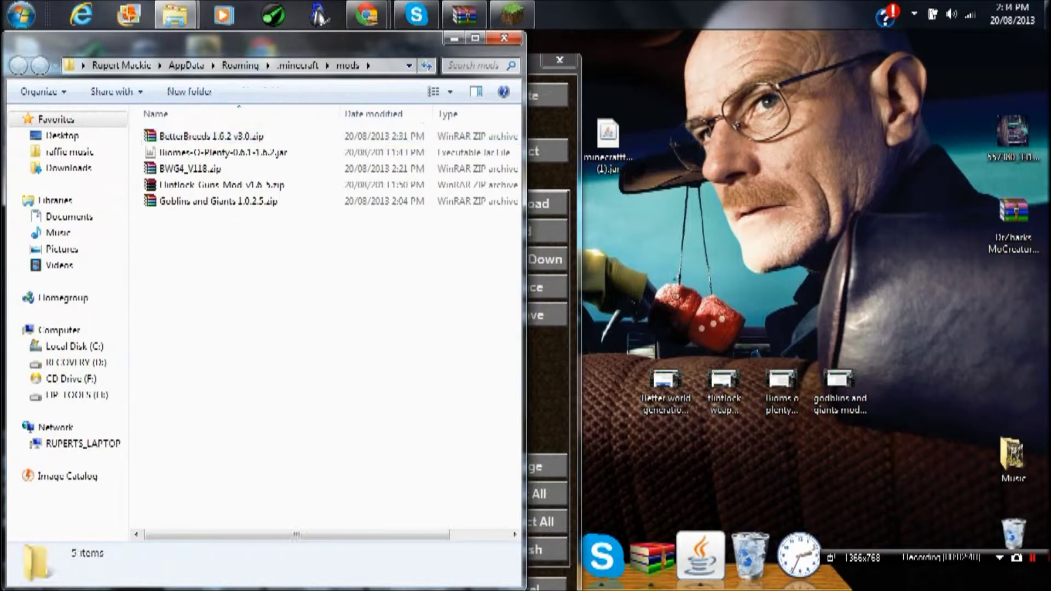
left_click(504, 38)
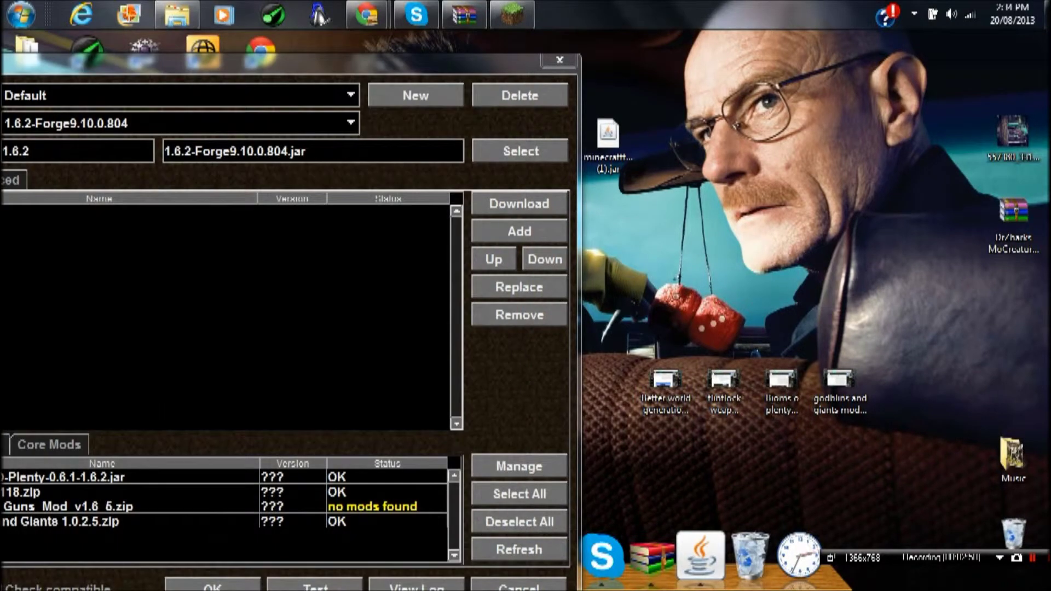
Select BetterBreeds 1.6.2 v3.0.zip in the external mods list, accept the setup, and log in to start Minecraft.
left_click_drag(449, 63, 464, 55)
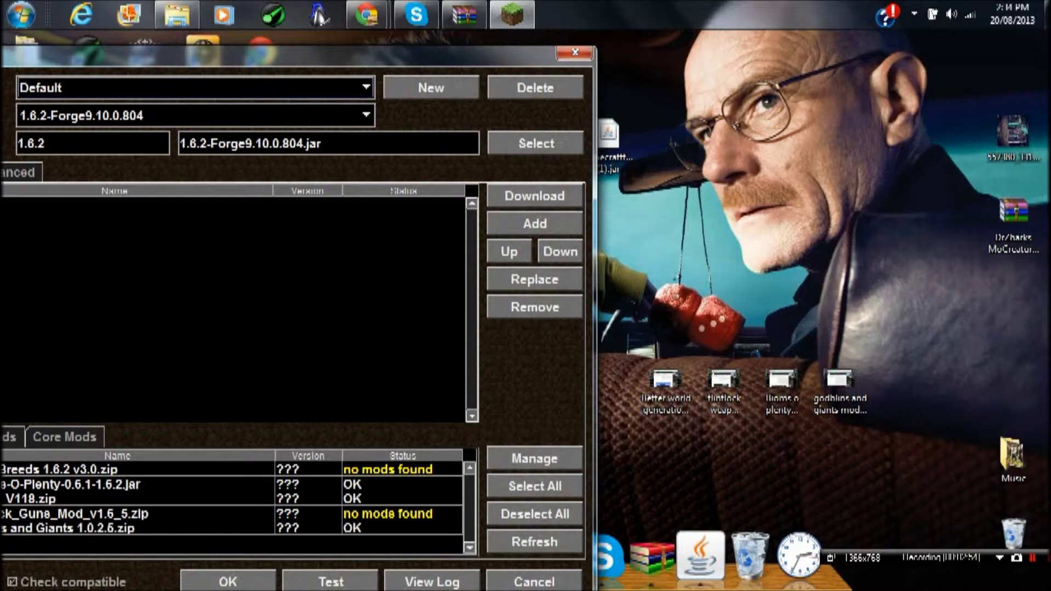
left_click_drag(464, 55, 652, 41)
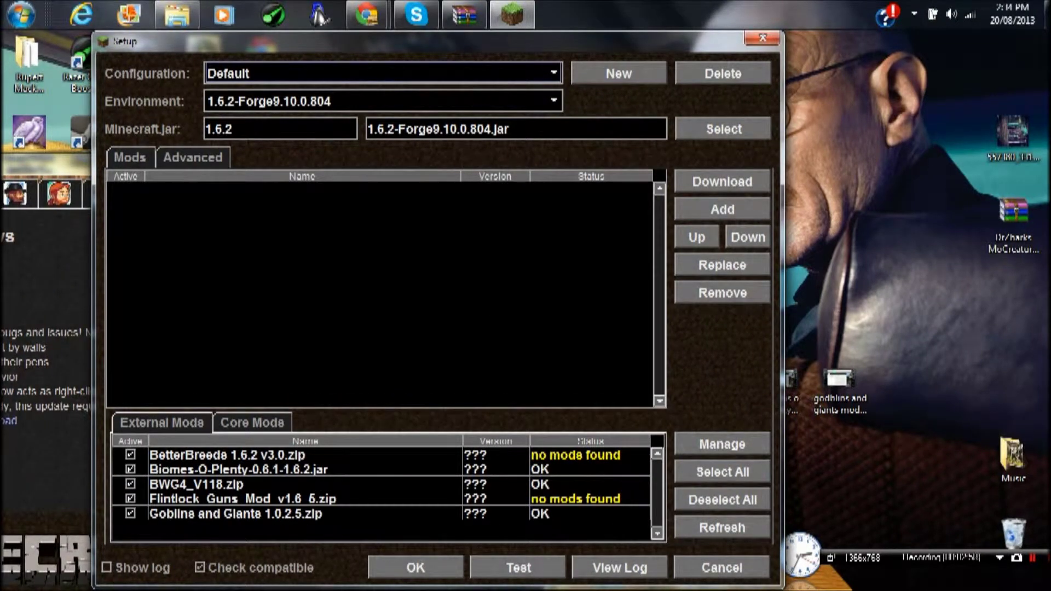
left_click(305, 454)
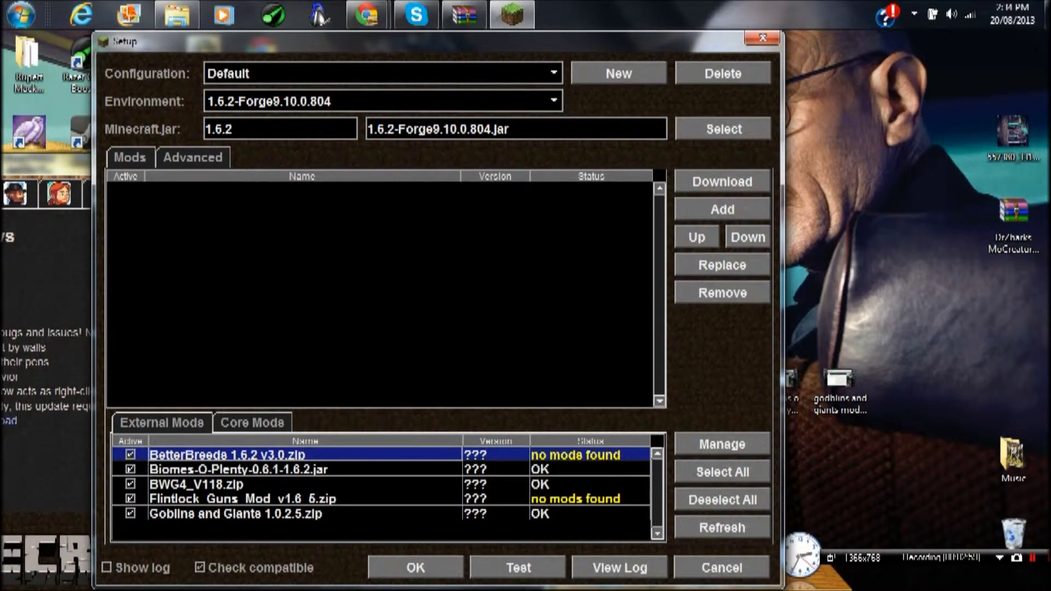
left_click(416, 568)
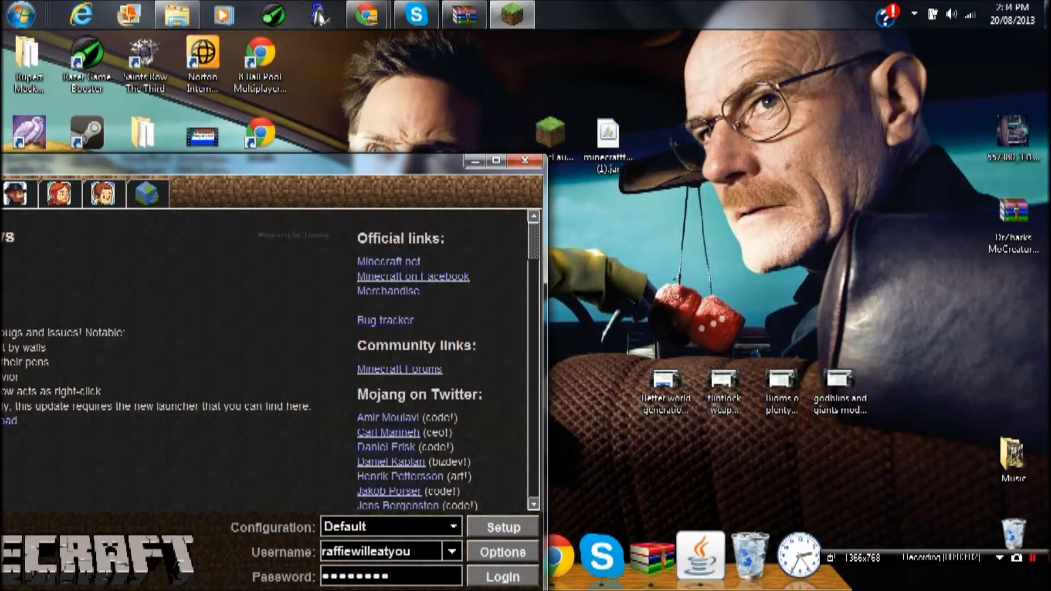
left_click(503, 576)
left_click_drag(274, 163, 543, 55)
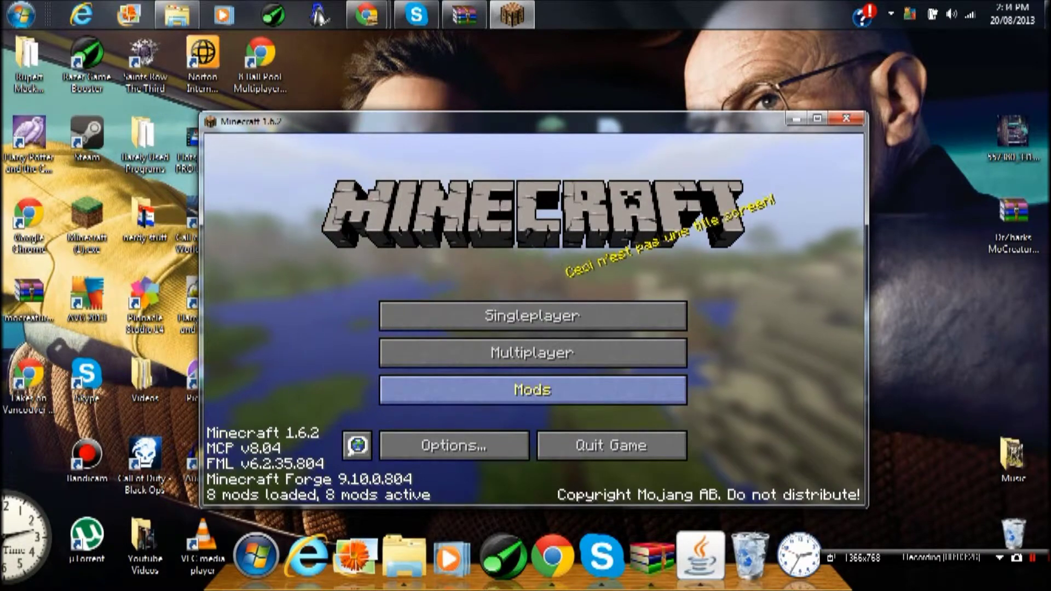
Check the ModBreeds entry in Minecraft's mod list and return to the title screen.
left_click(532, 390)
scroll(328, 295, "down", 3)
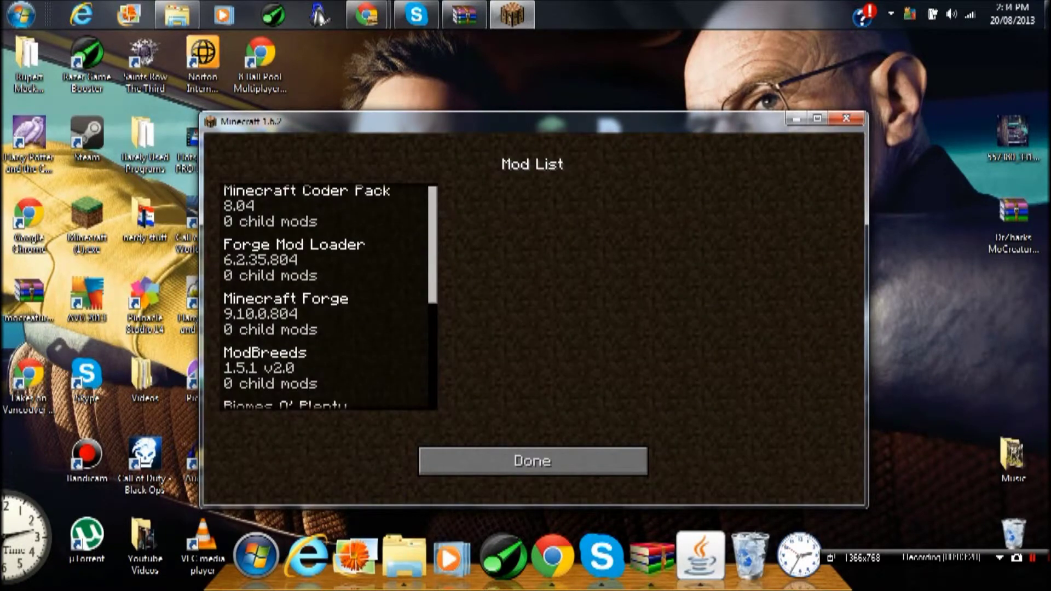
left_click(323, 328)
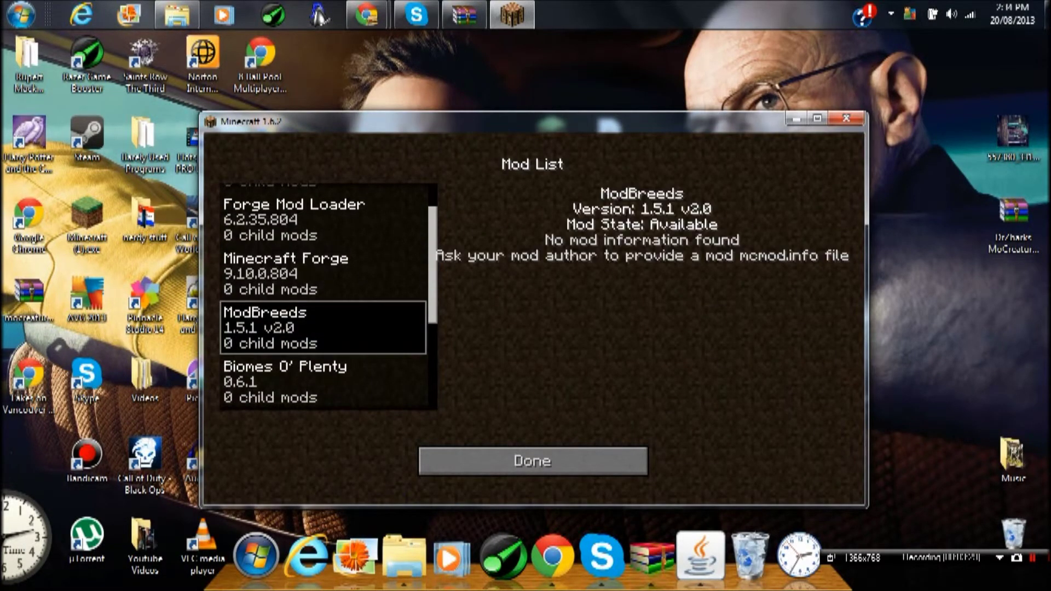
left_click(491, 455)
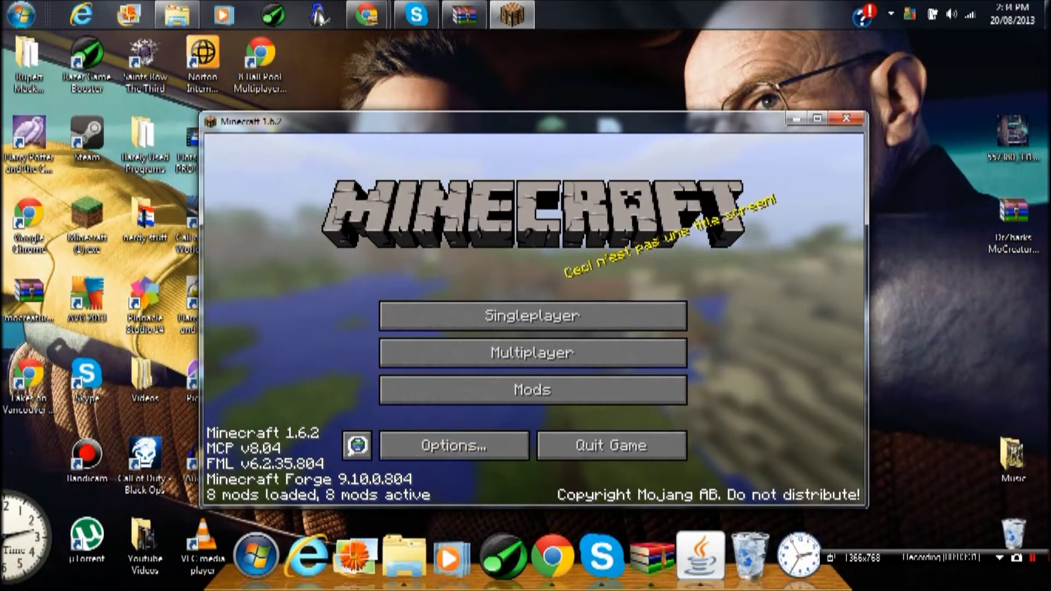